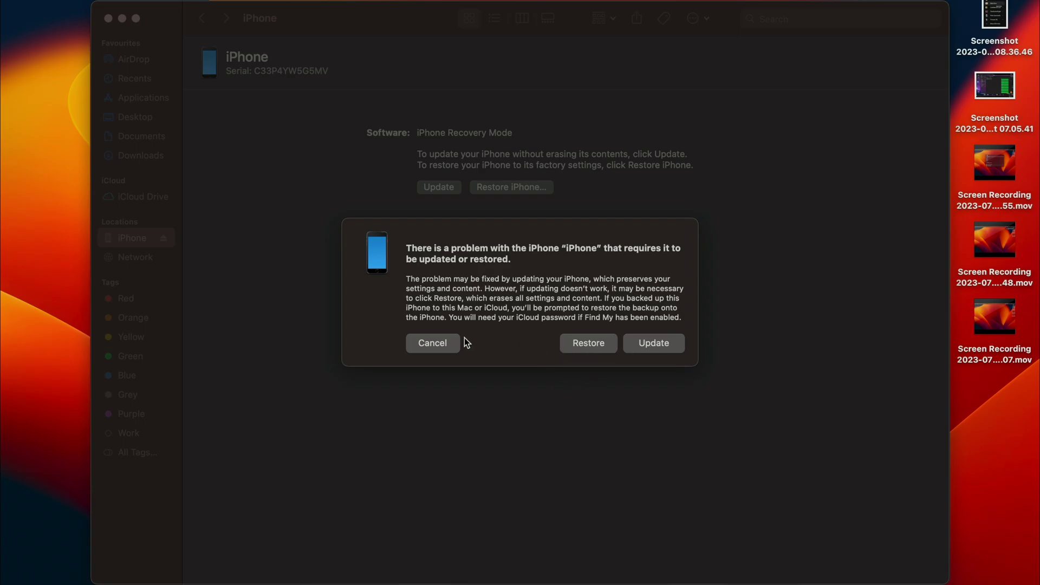
# Step: Cancel the 'problem with the iPhone' alert without updating or restoring
pyautogui.click(436, 347)
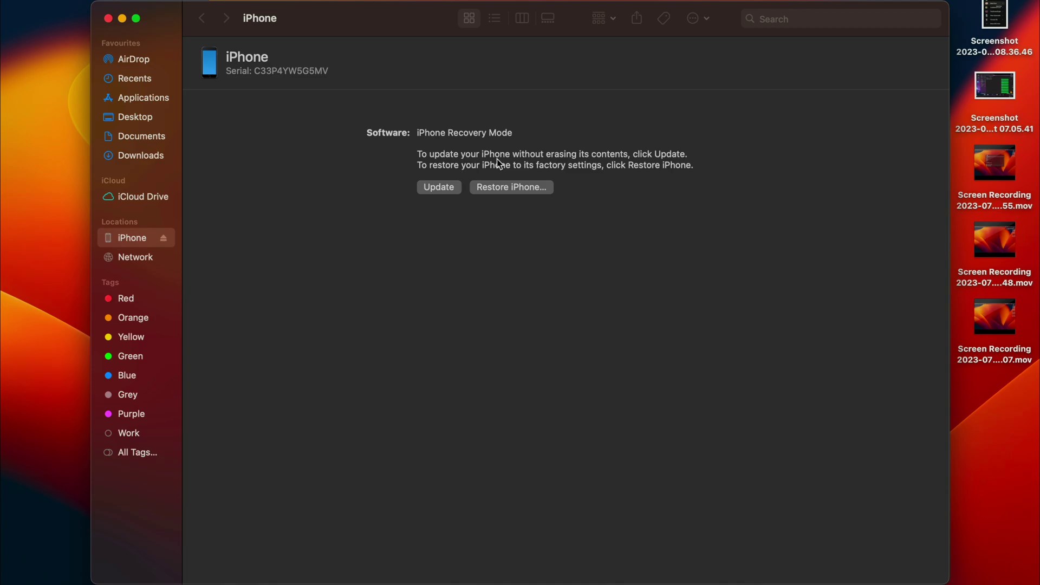